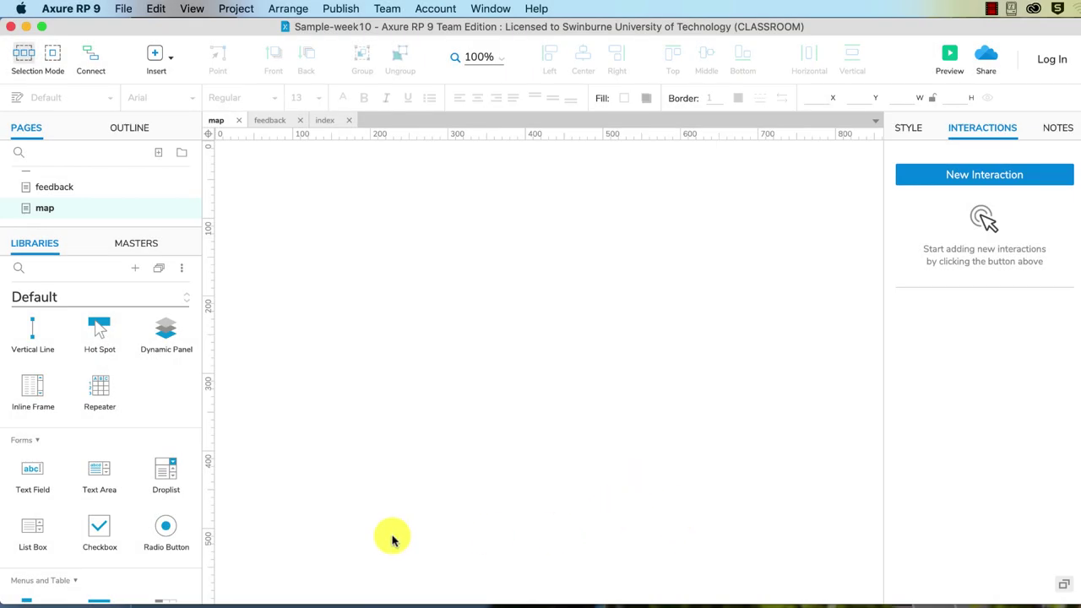
# Drop an Inline Frame widget onto the map page at x 93, y 97, resized to about 681 px wide
pyautogui.click(57, 217)
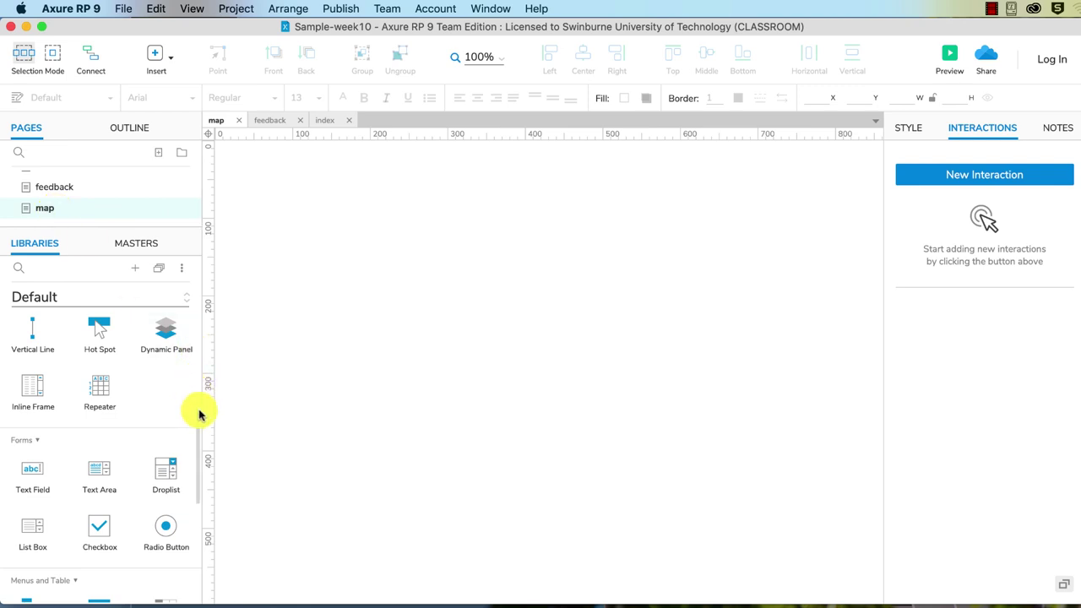
pyautogui.moveTo(200, 411); pyautogui.dragTo(197, 313)
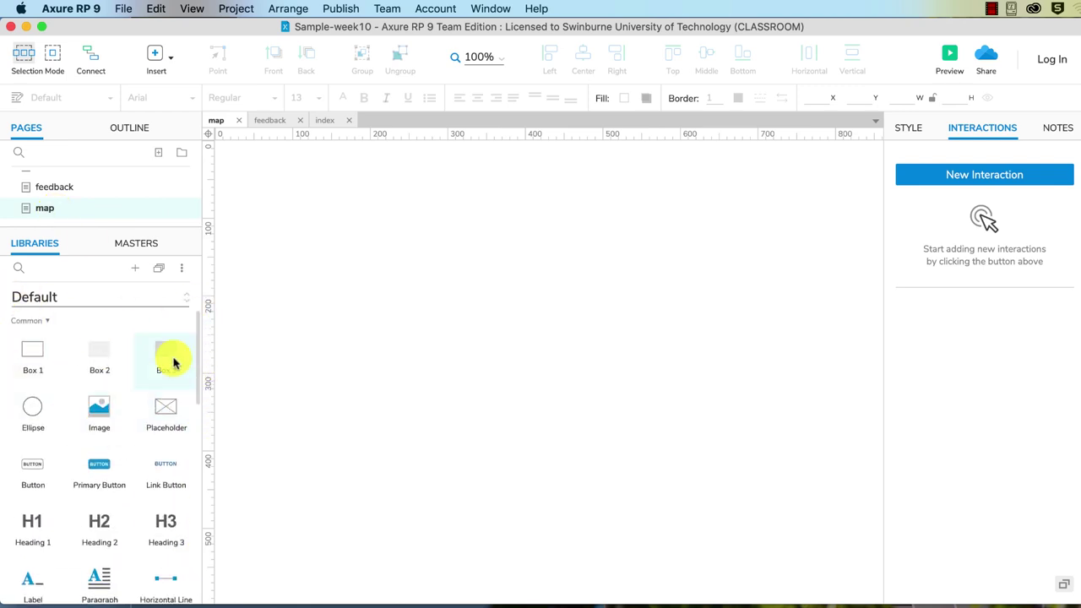
pyautogui.moveTo(197, 364); pyautogui.dragTo(200, 466)
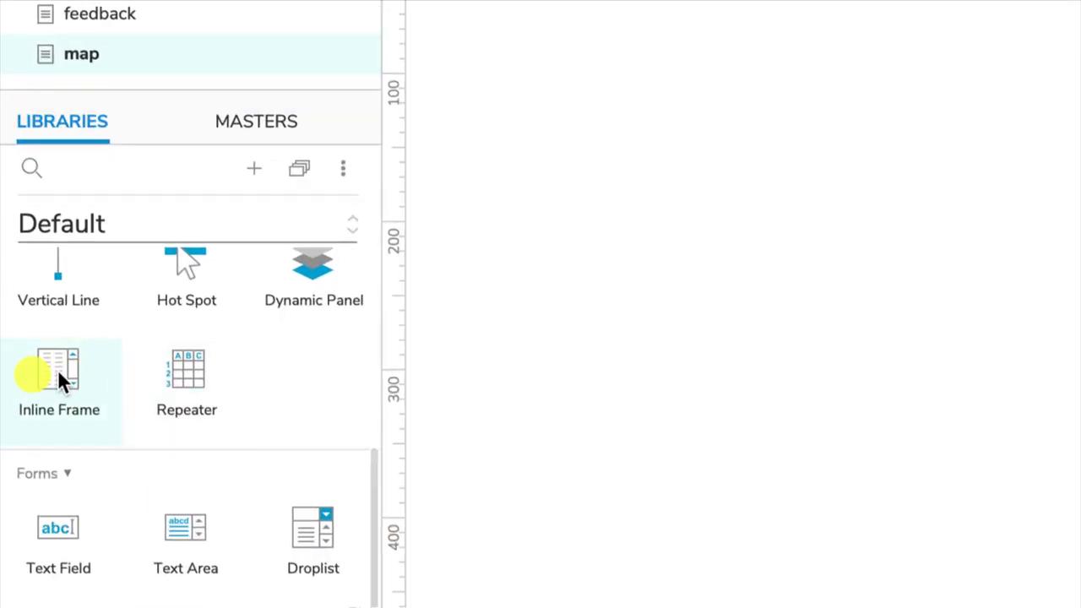
pyautogui.moveTo(58, 369); pyautogui.dragTo(520, 209)
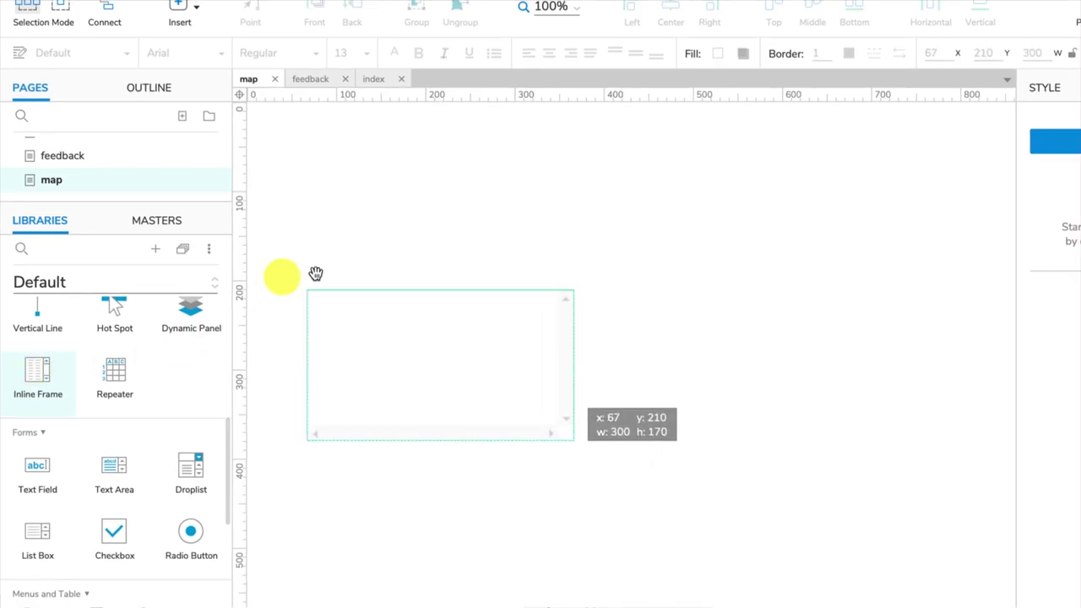
pyautogui.moveTo(315, 273); pyautogui.dragTo(329, 189)
pyautogui.moveTo(595, 338); pyautogui.dragTo(850, 533)
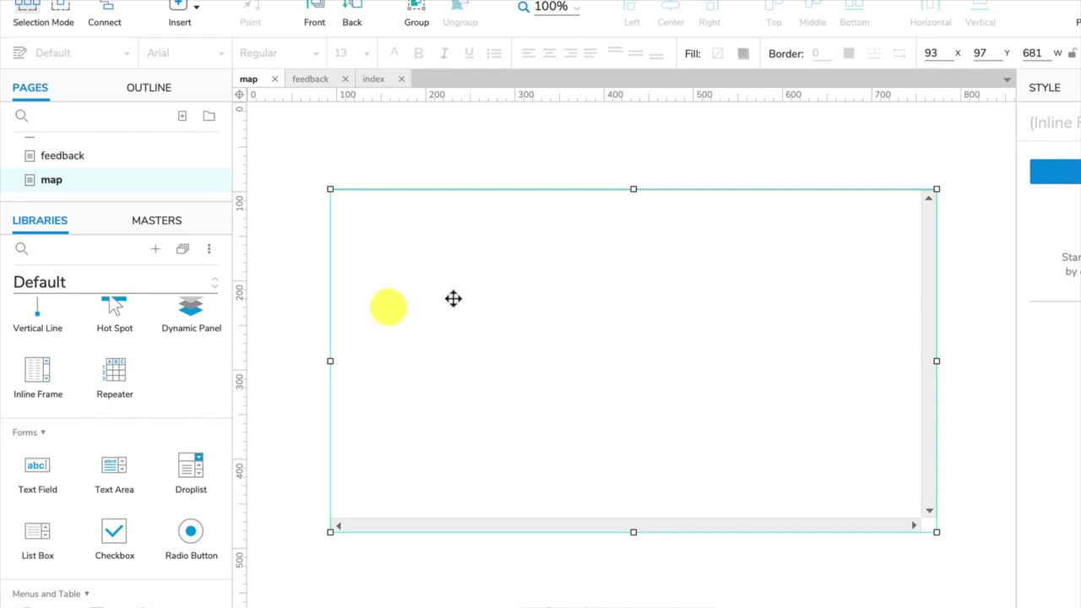
# Toggle the inline frame's border
pyautogui.rightClick(448, 191)
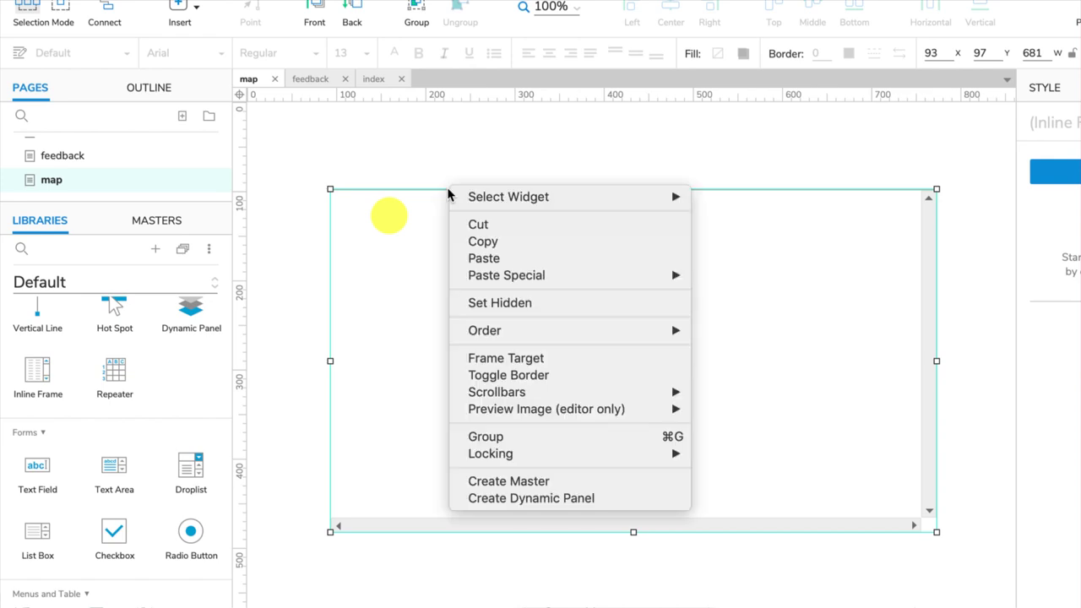
pyautogui.moveTo(539, 414)
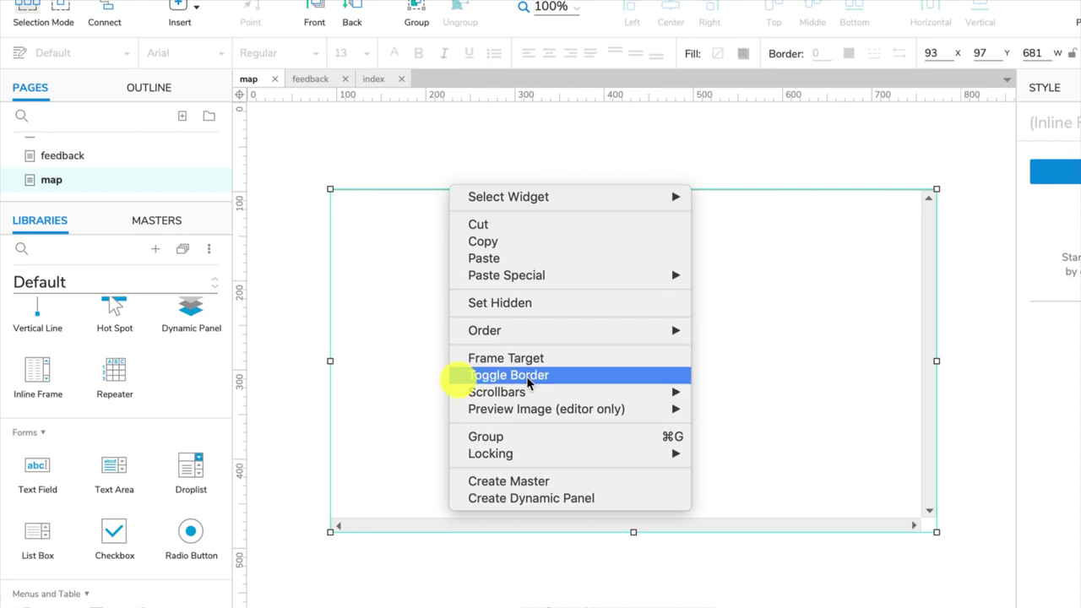
pyautogui.click(528, 382)
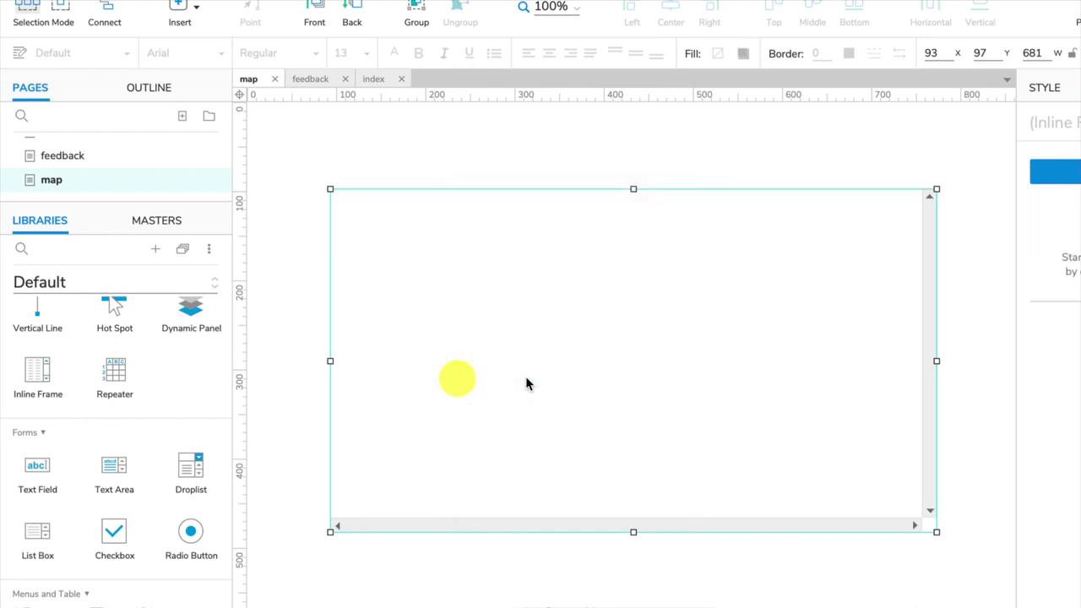
# Set the inline frame's editor-only preview image to Map
pyautogui.rightClick(493, 282)
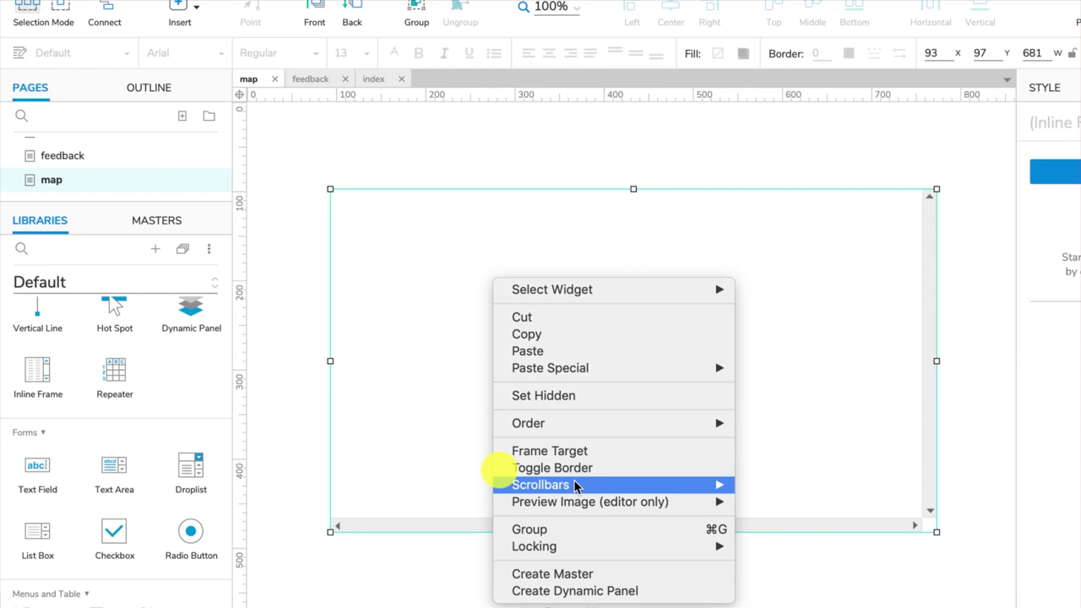
pyautogui.moveTo(574, 487)
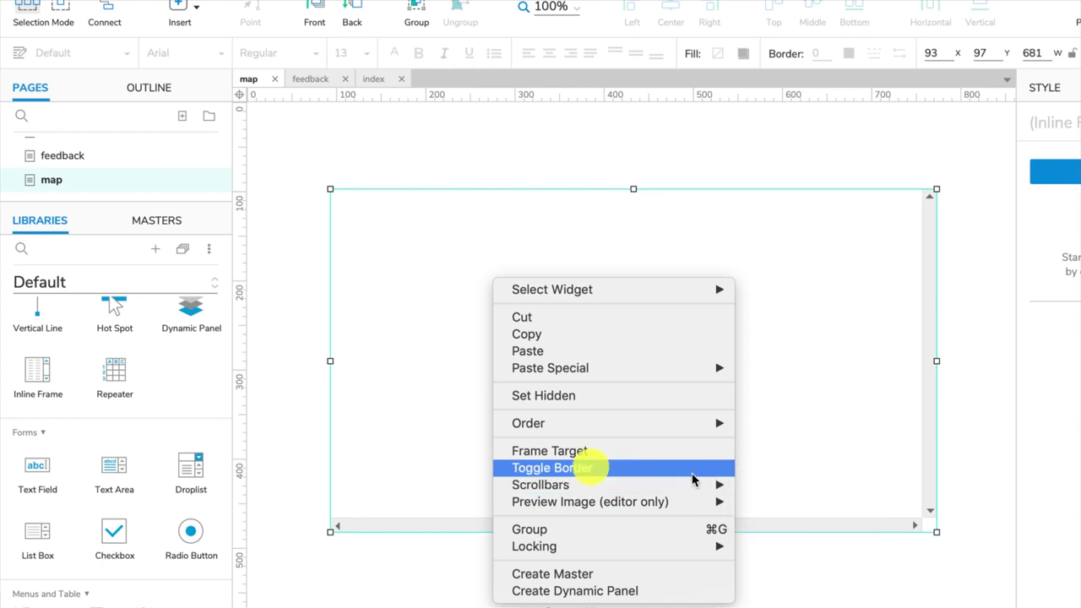
pyautogui.moveTo(663, 504)
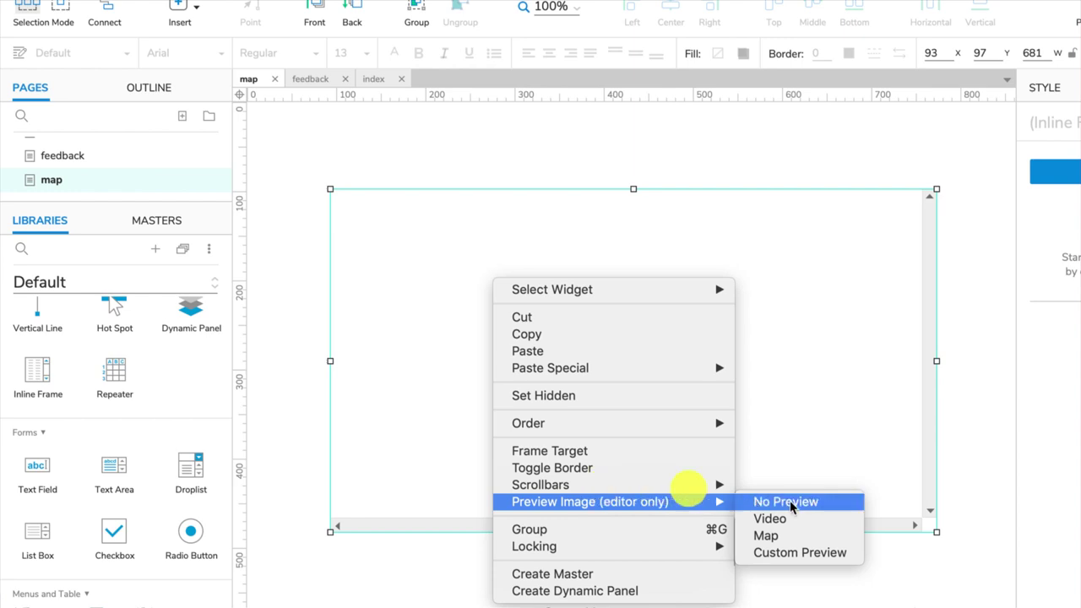
pyautogui.click(826, 544)
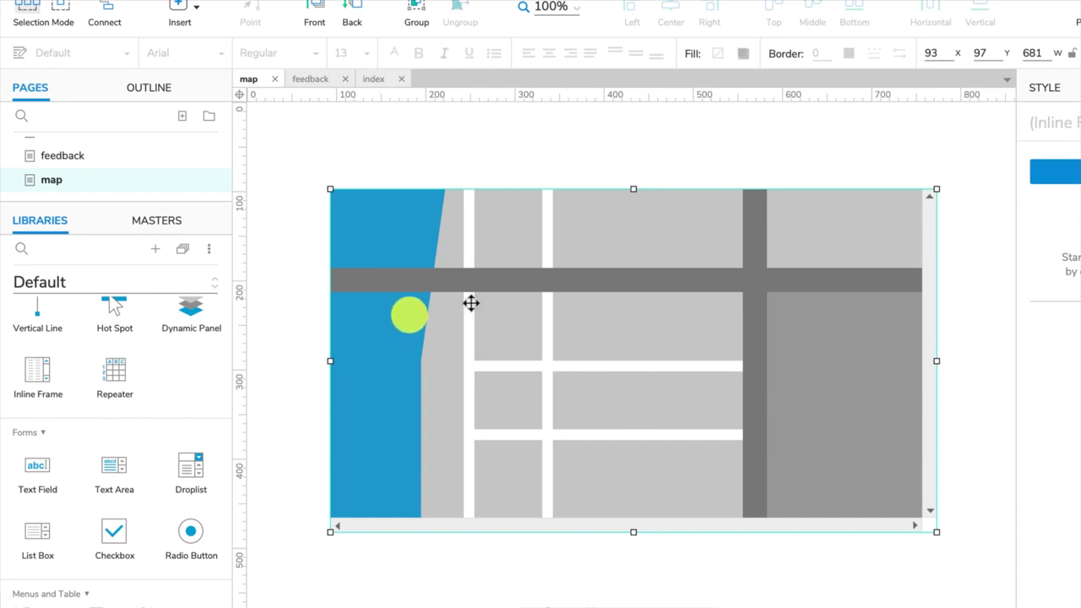
# Set the inline frame's Frame Target to Link to an external url or file, then switch to Safari
pyautogui.rightClick(471, 305)
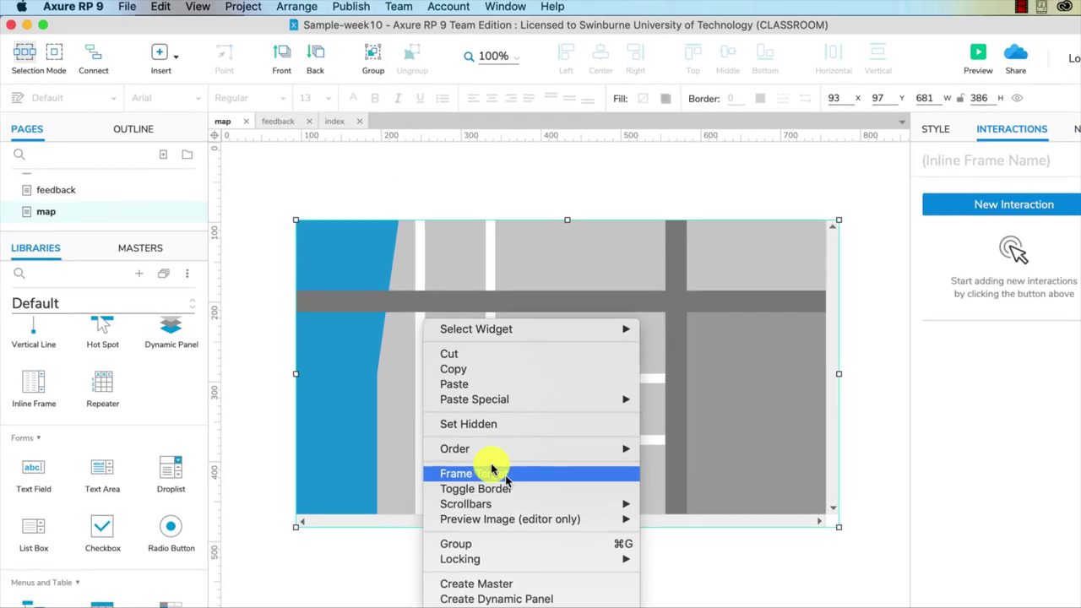
pyautogui.click(493, 471)
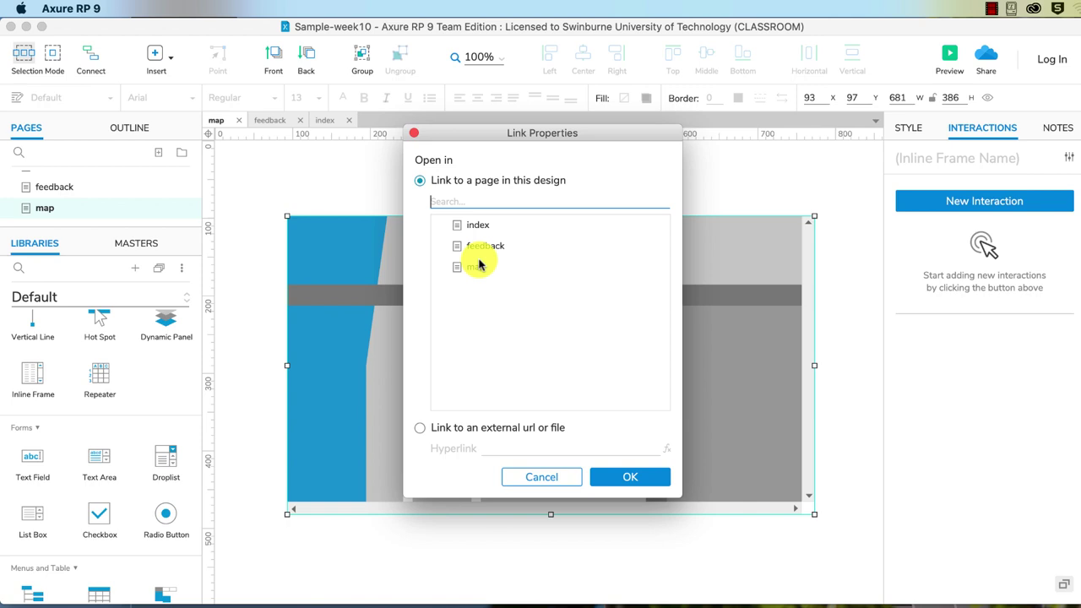
pyautogui.click(414, 427)
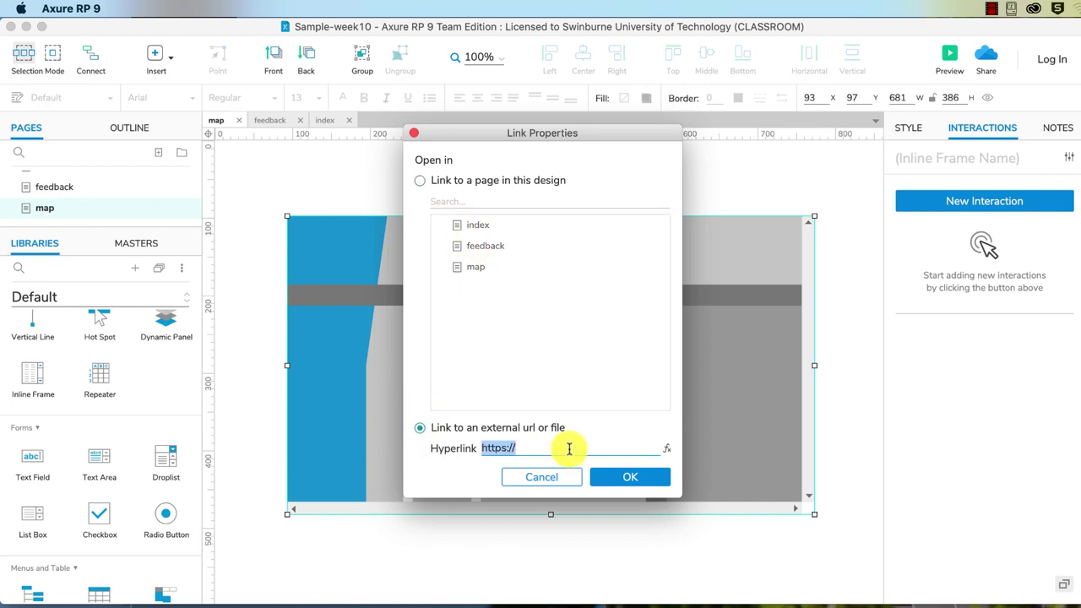
pyautogui.click(239, 598)
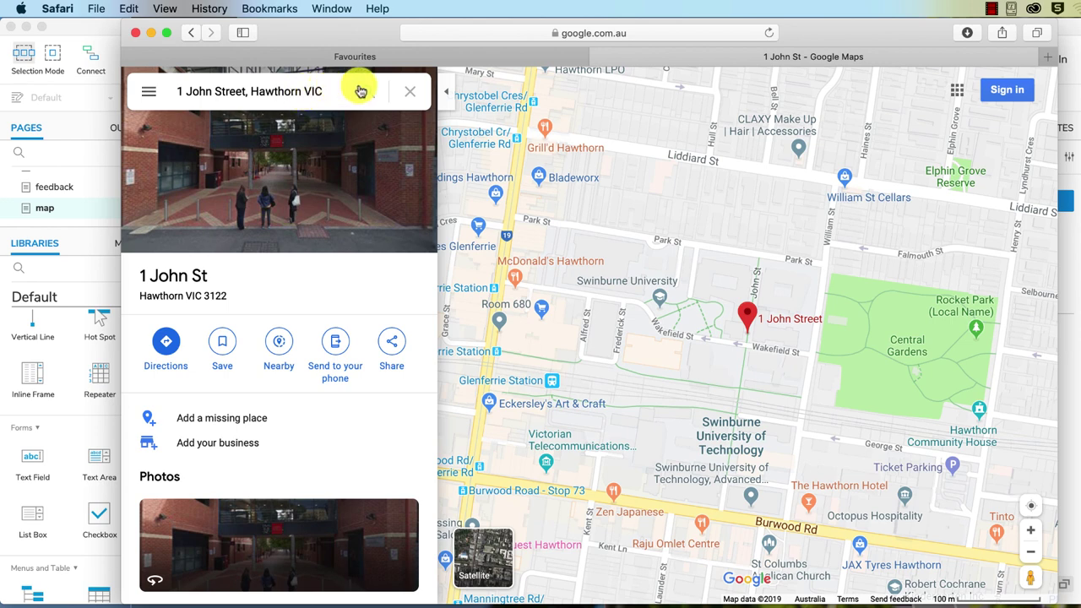
# Dismiss Safari's Favourites popup and open the Google Maps main menu for 1 John St
pyautogui.click(558, 33)
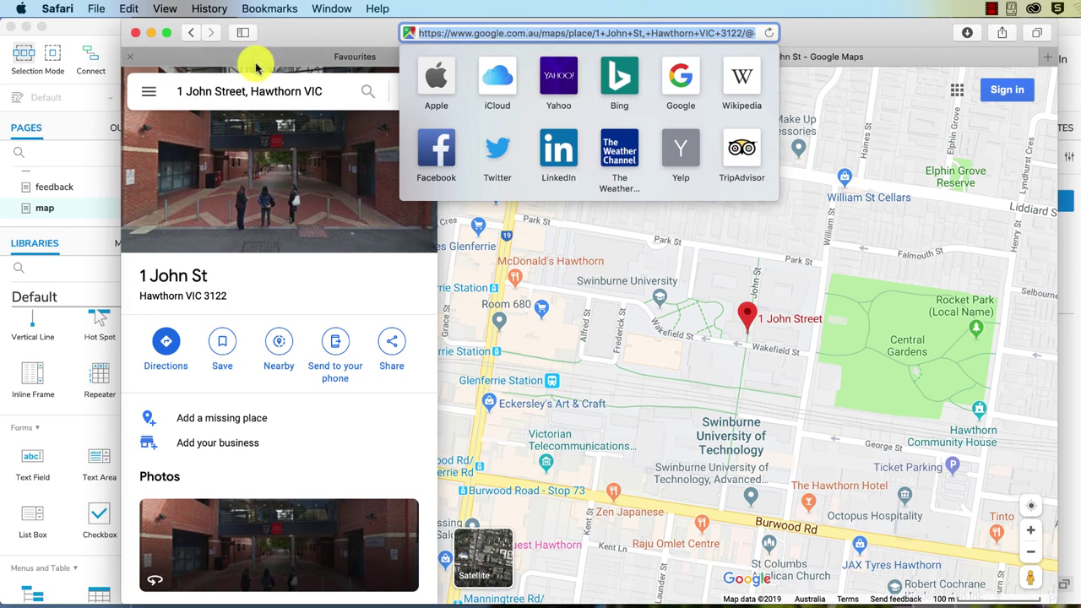
pyautogui.click(274, 34)
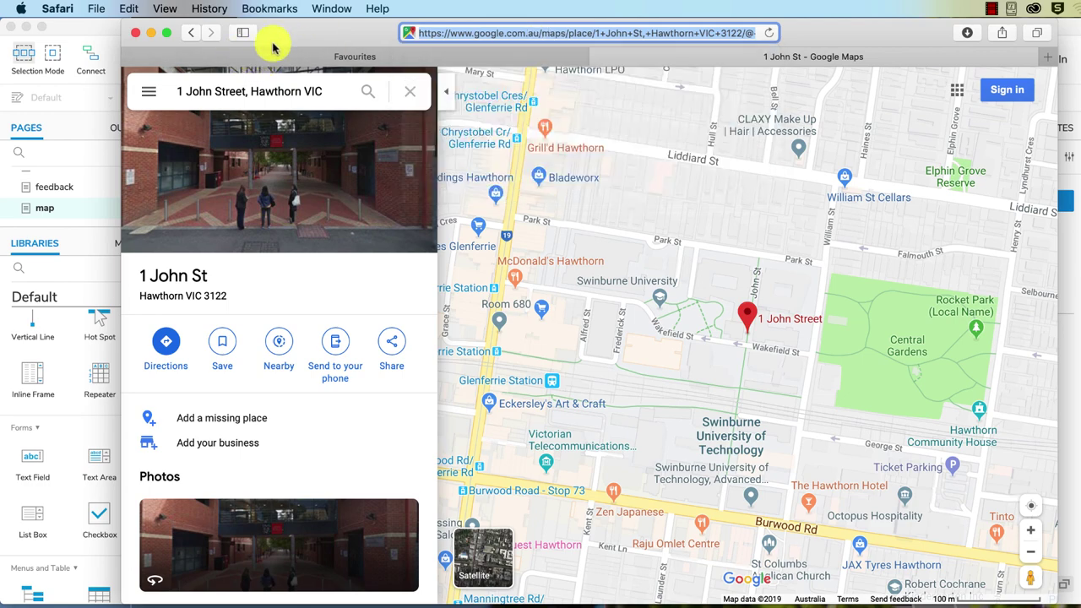
pyautogui.click(149, 99)
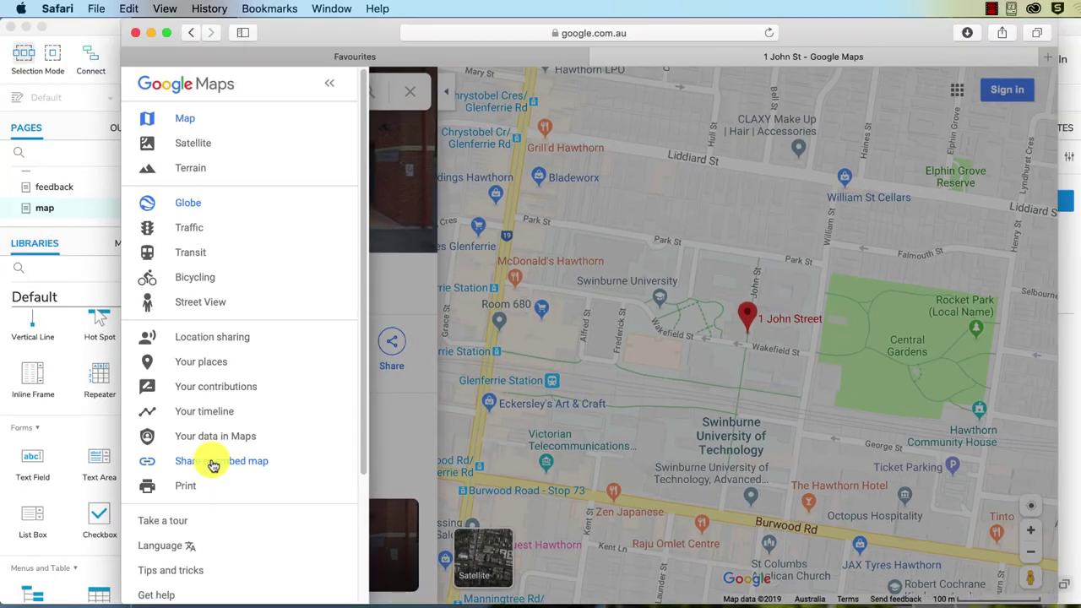
# Copy the Medium iframe embed HTML for 1 John St, then close the Share dialog
pyautogui.click(214, 461)
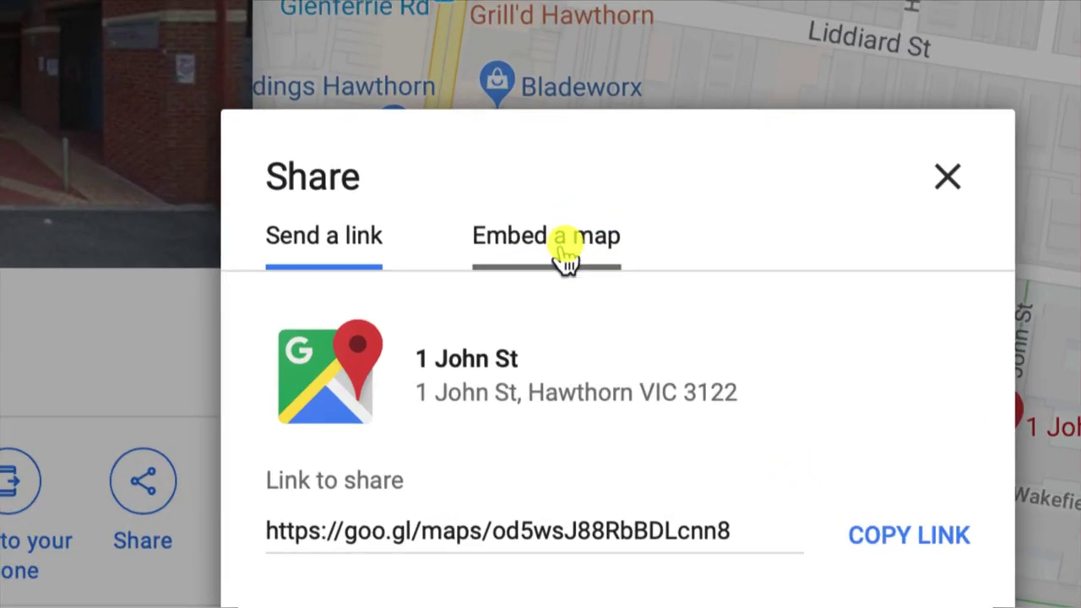
pyautogui.click(569, 246)
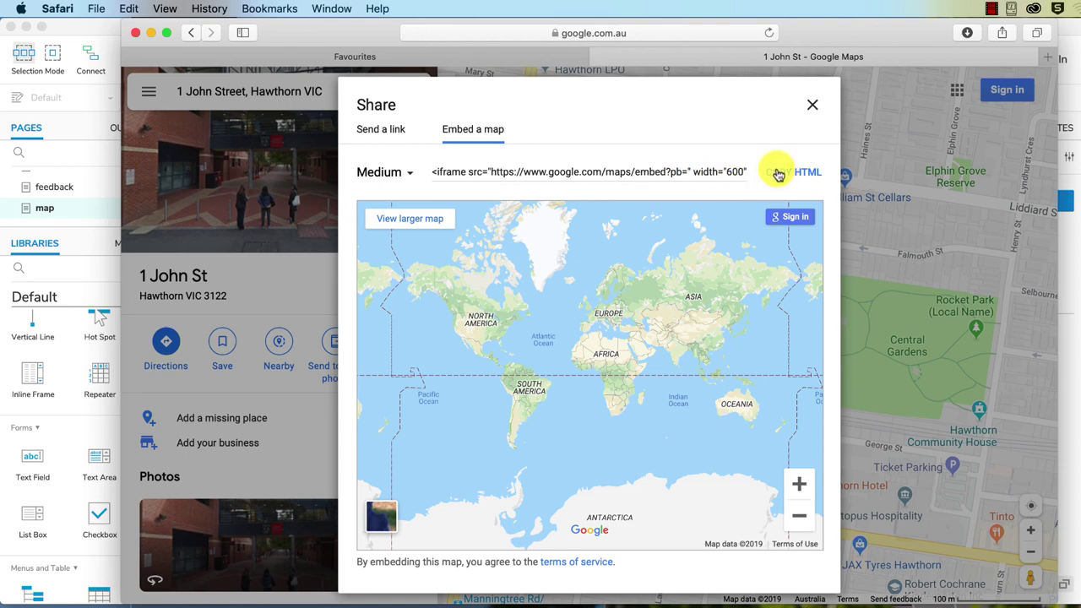
pyautogui.click(779, 174)
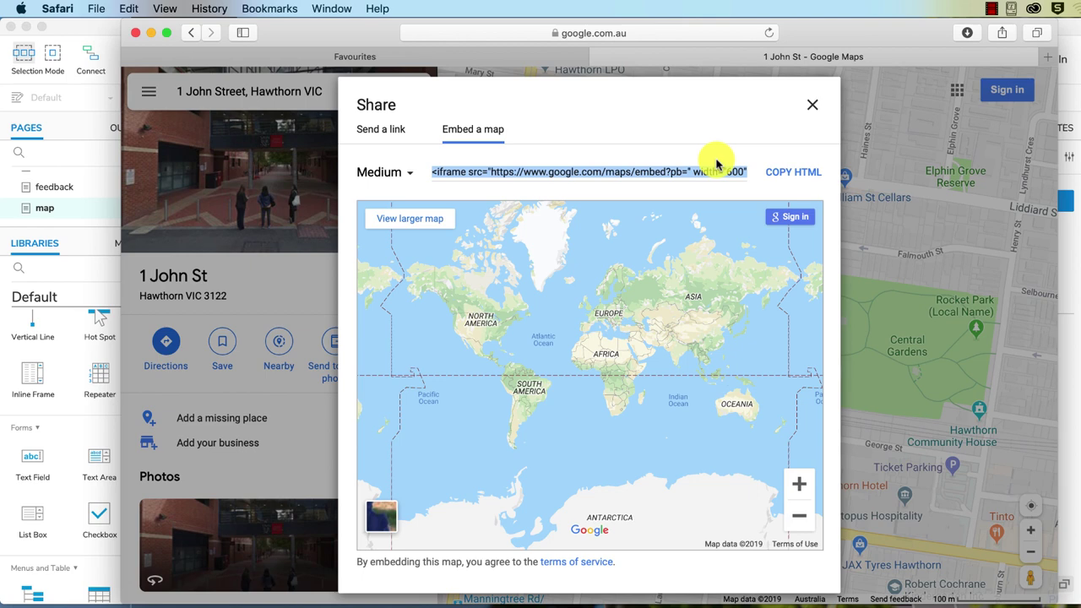
pyautogui.click(813, 107)
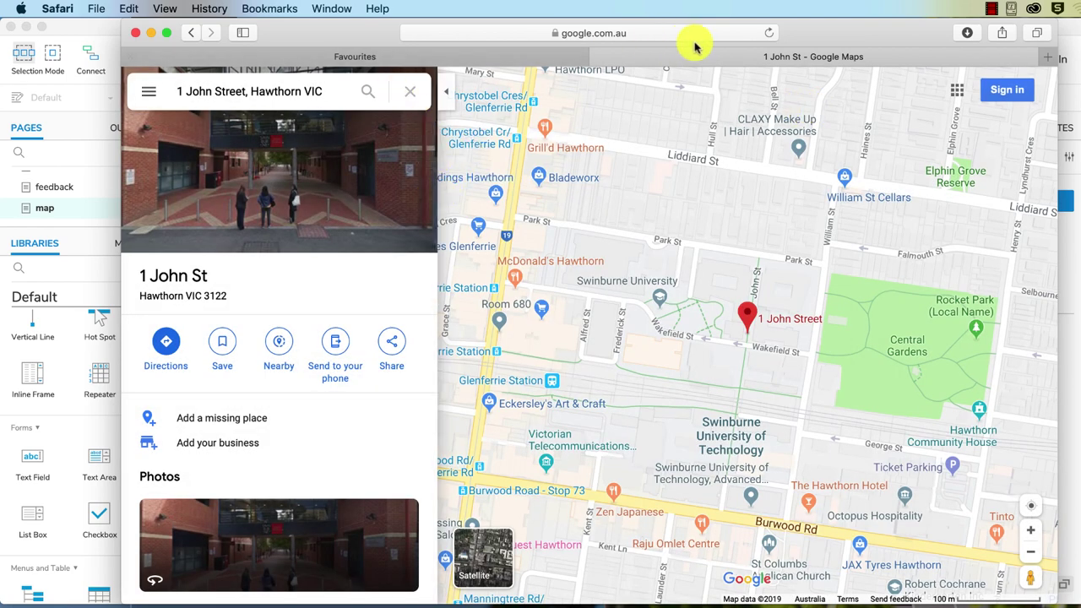
# Reload Google Maps, reopen the Embed a map code for 1 John St, and select its src URL
pyautogui.click(769, 33)
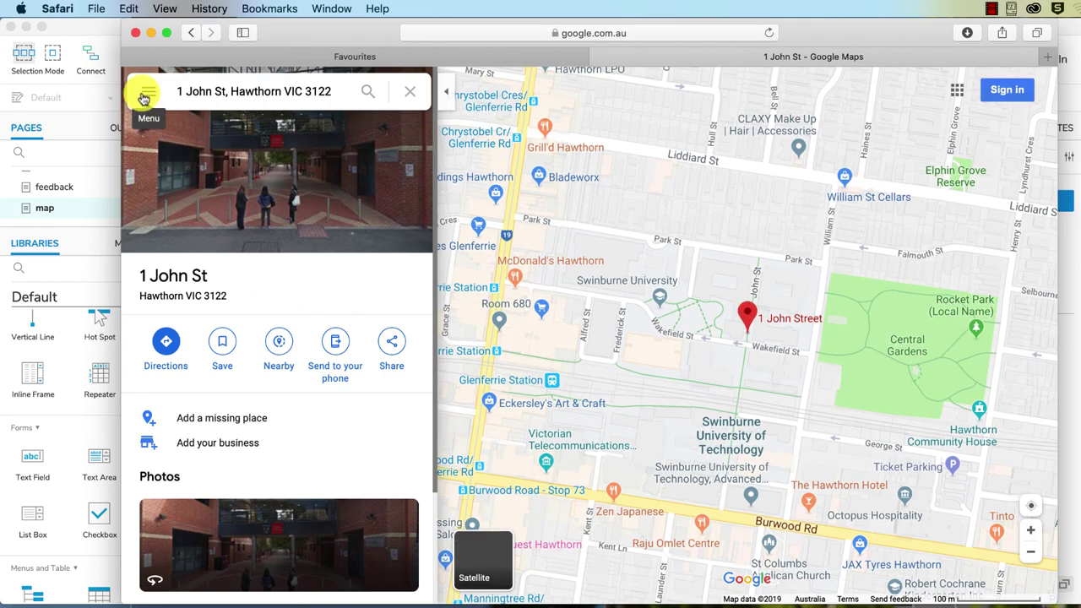
pyautogui.click(144, 99)
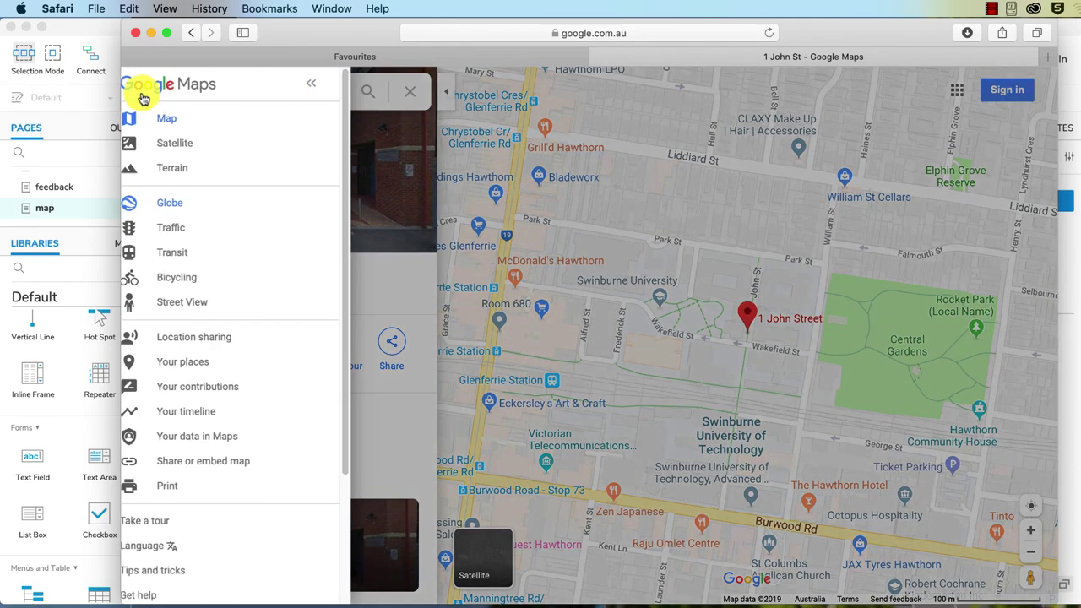
pyautogui.click(231, 467)
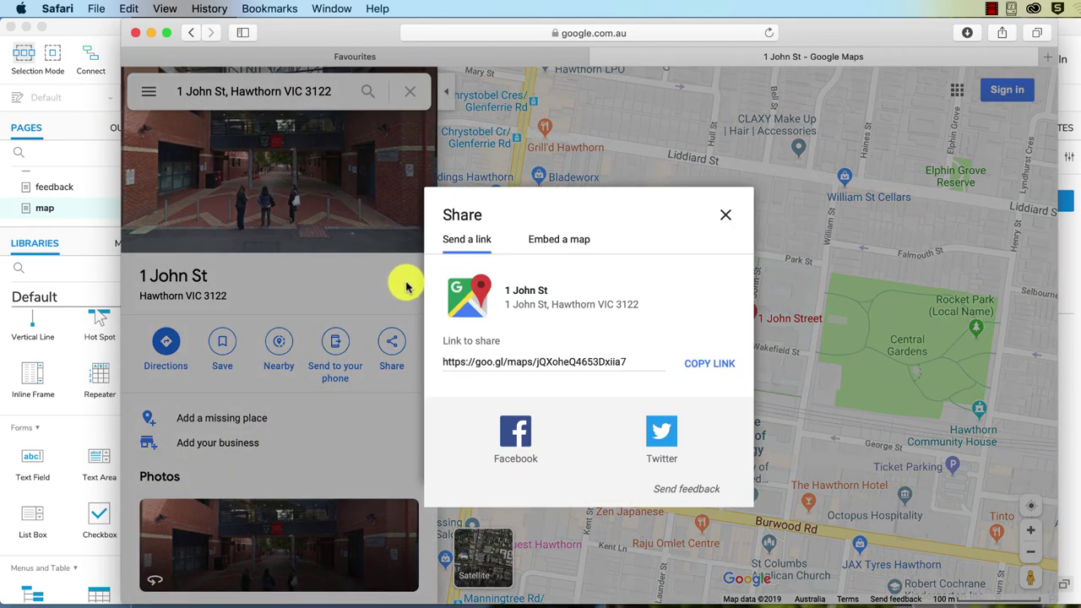
pyautogui.click(550, 245)
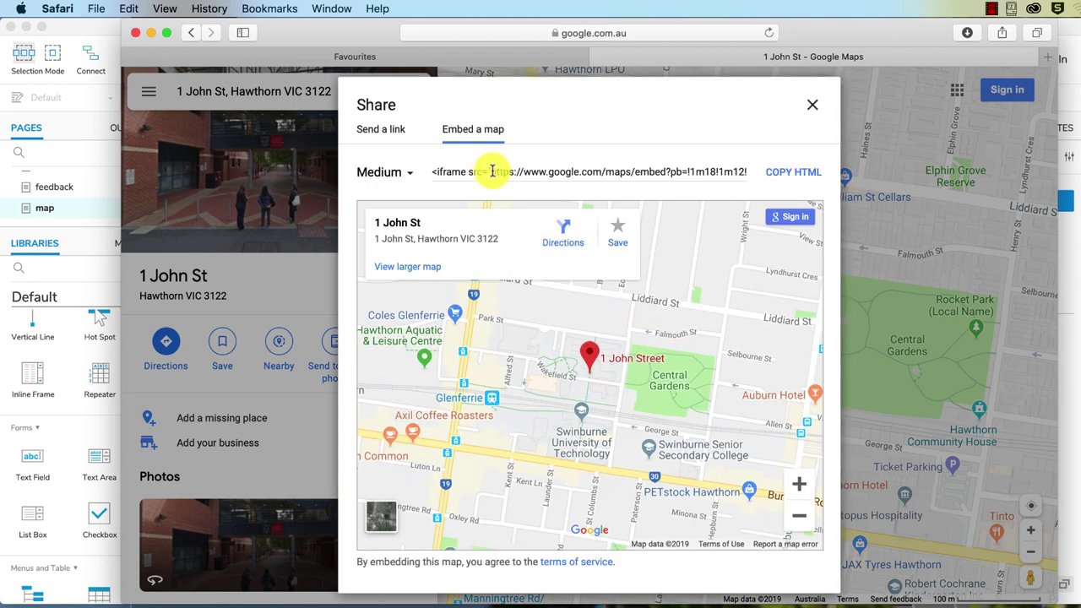
pyautogui.moveTo(492, 172); pyautogui.dragTo(737, 171)
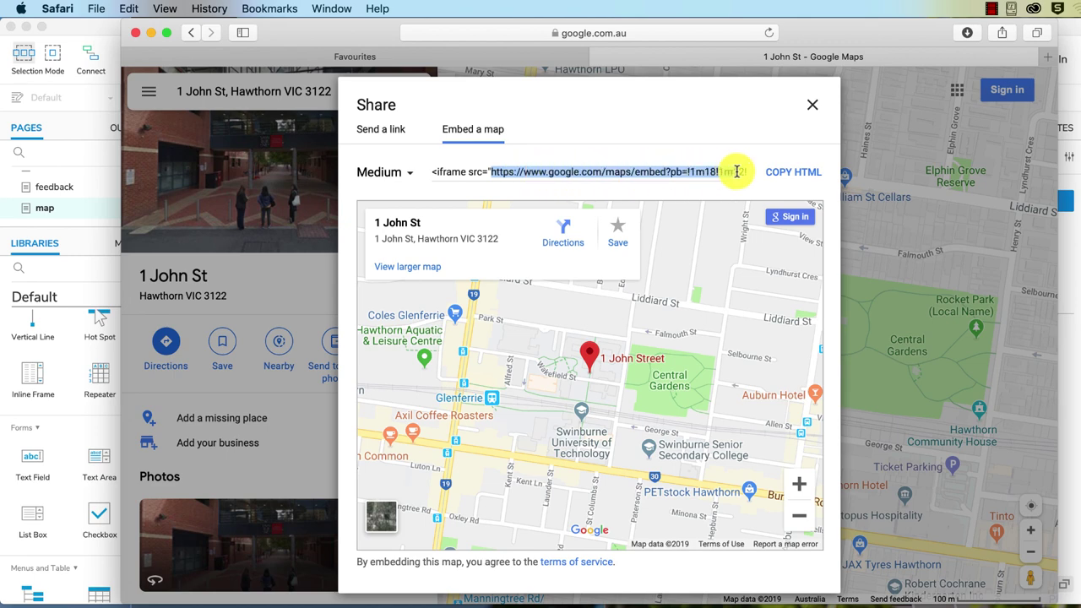
pyautogui.moveTo(736, 172); pyautogui.dragTo(694, 175)
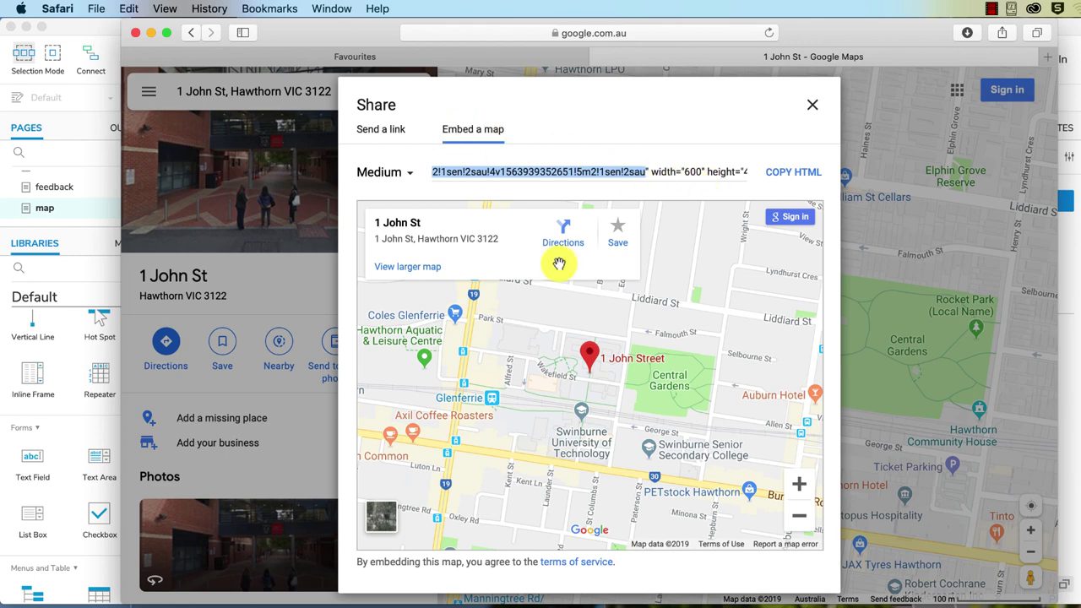
# Paste the embed URL into the frame's hyperlink, strip the <iframe src=" prefix, and confirm
pyautogui.press('super+Tab')
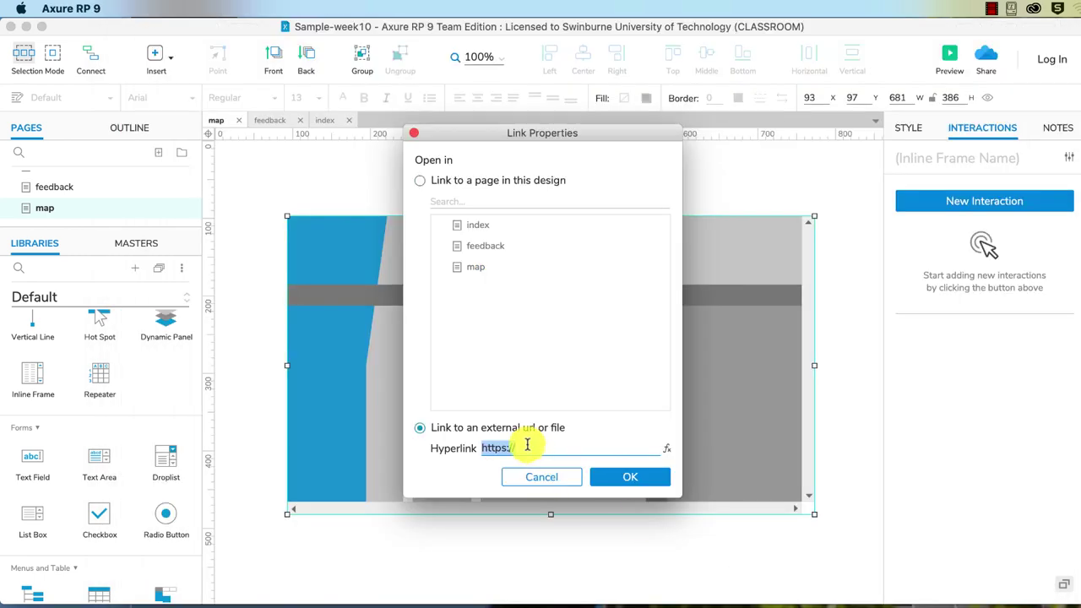
pyautogui.press('super+v')
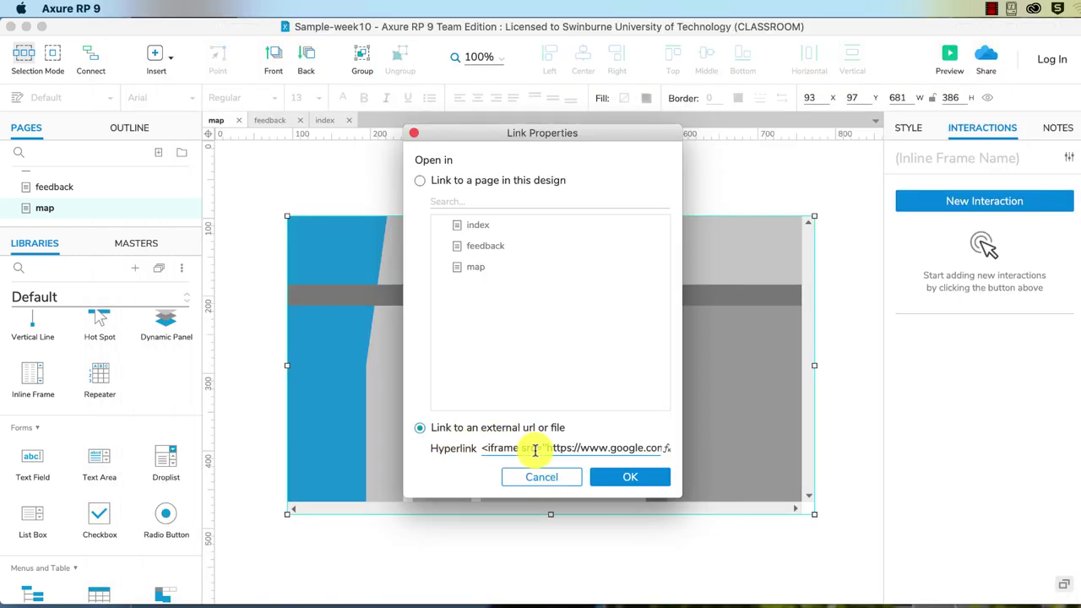
pyautogui.moveTo(481, 448); pyautogui.dragTo(782, 455)
pyautogui.press('BackSpace')
pyautogui.click(627, 477)
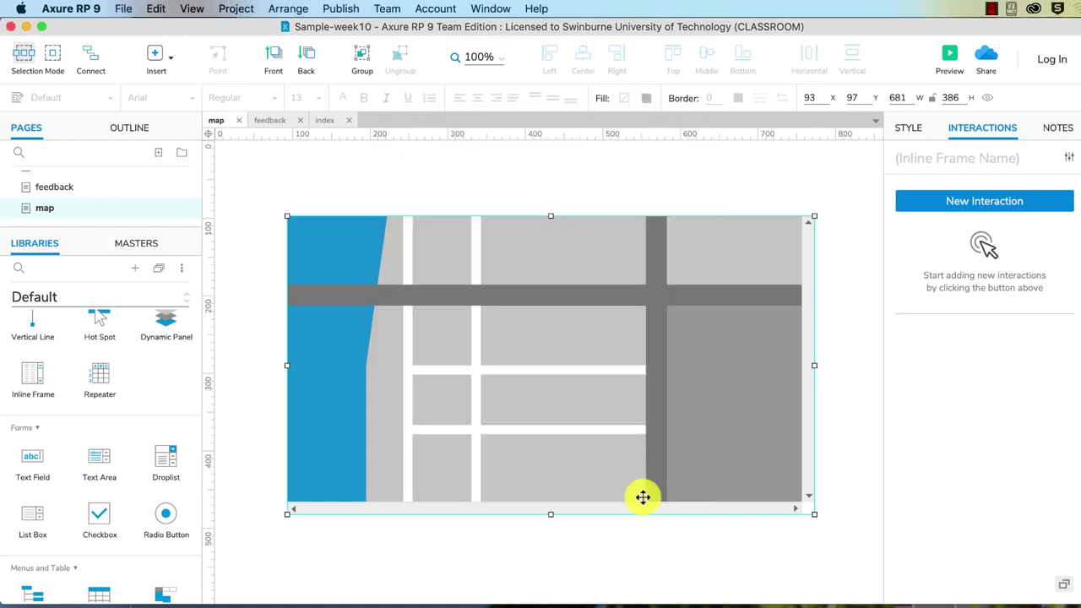